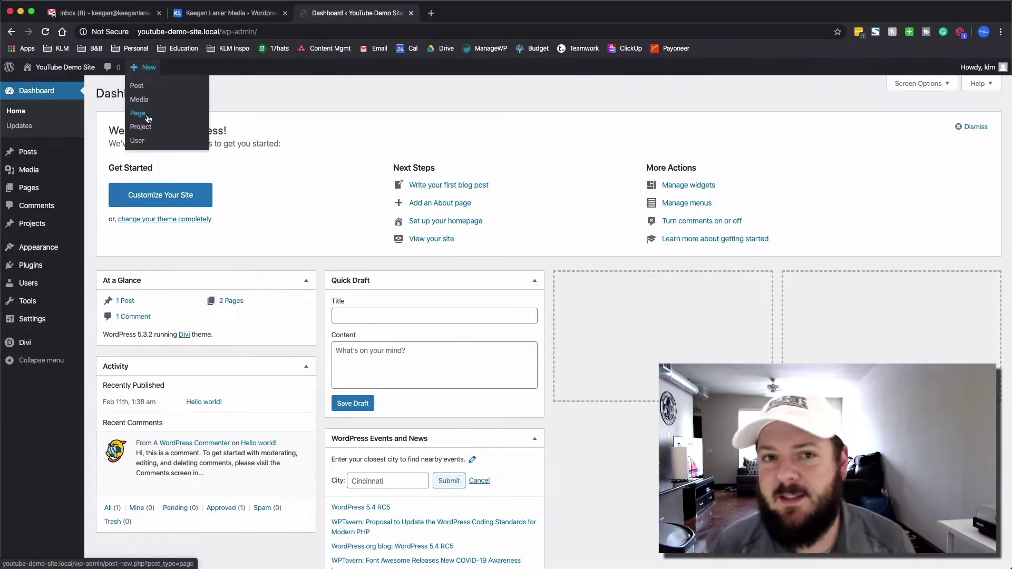
Start a new WordPress page from the admin bar's + New menu
left_click(144, 115)
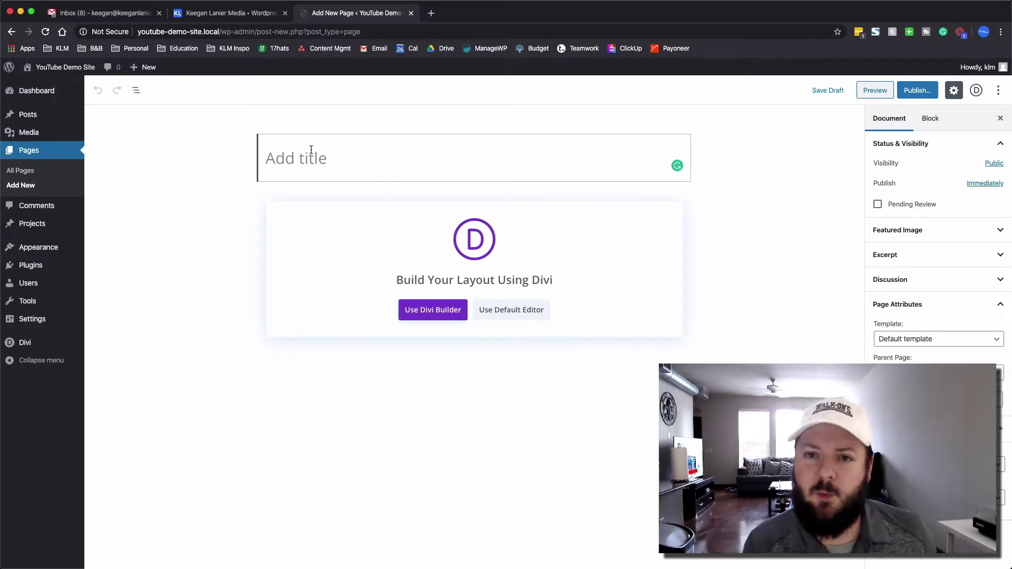
Enter 'Test Page' as the new page's title
type("Test")
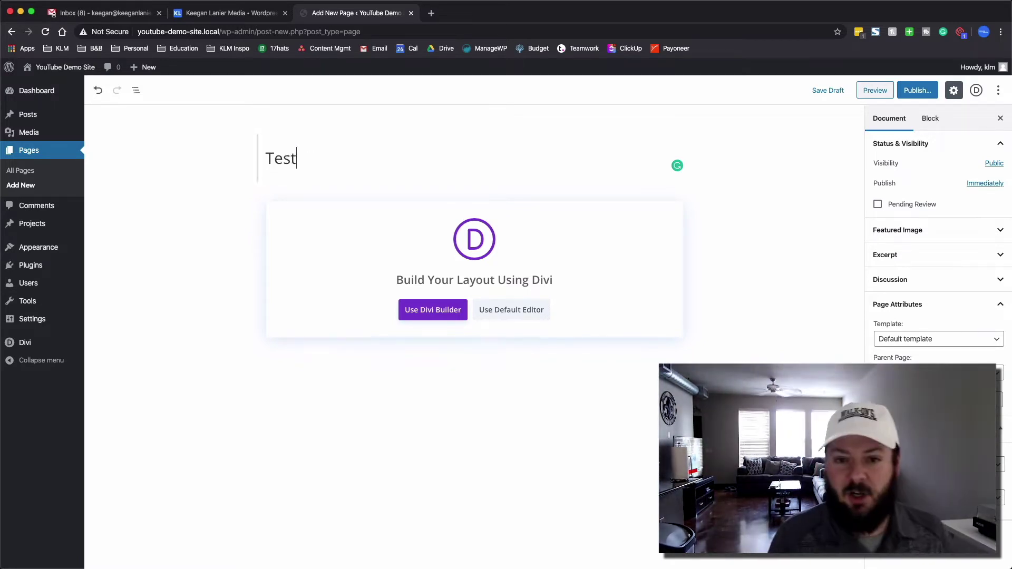
type(" Page")
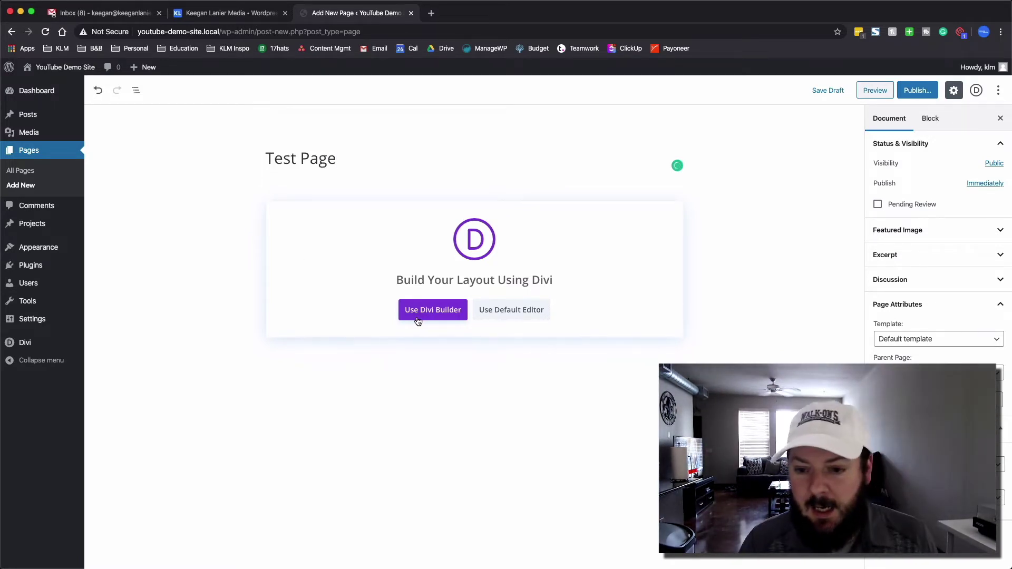
Start a blank Divi layout with a one-column row containing a Text module
left_click(429, 311)
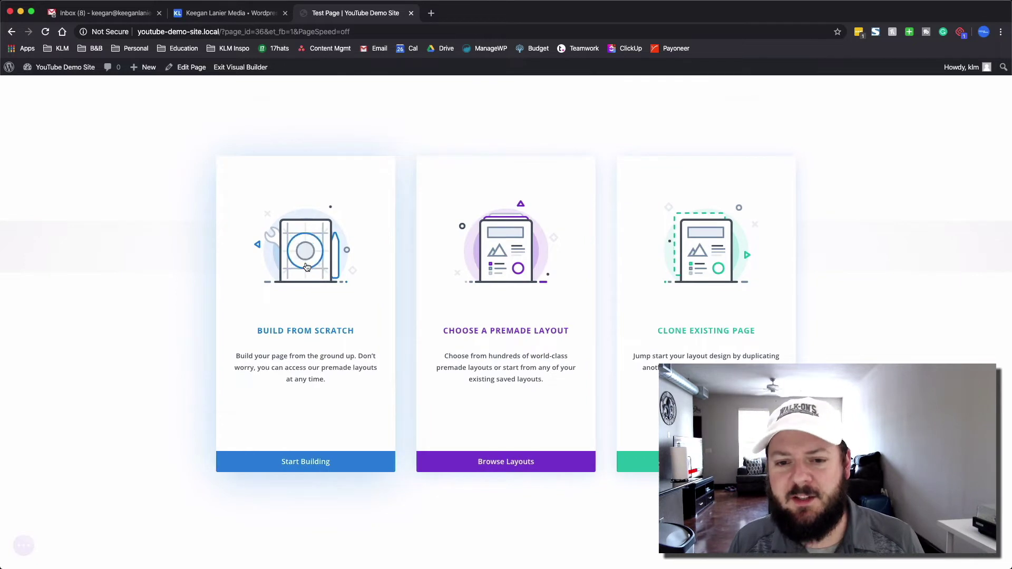
left_click(317, 269)
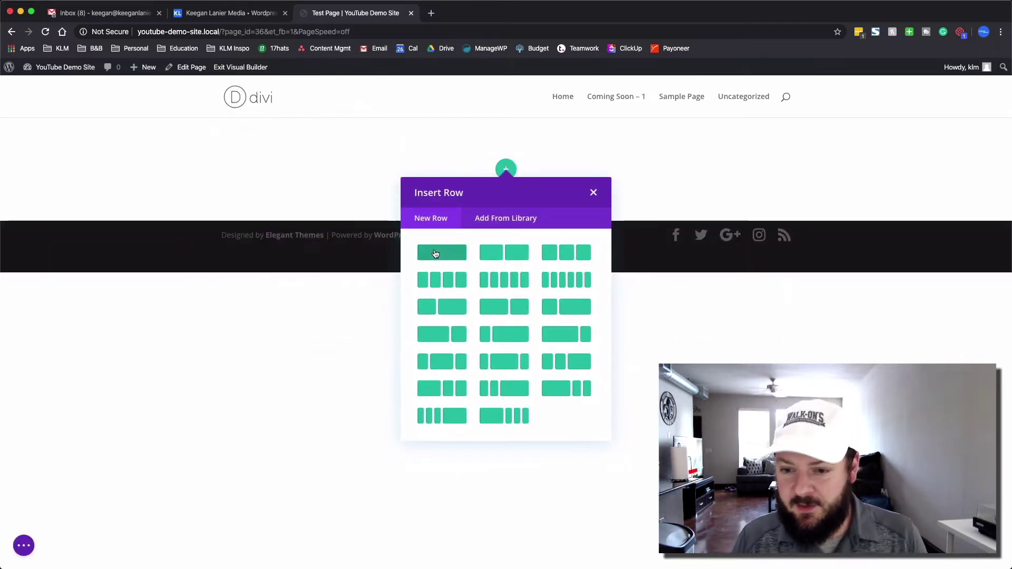
left_click(436, 255)
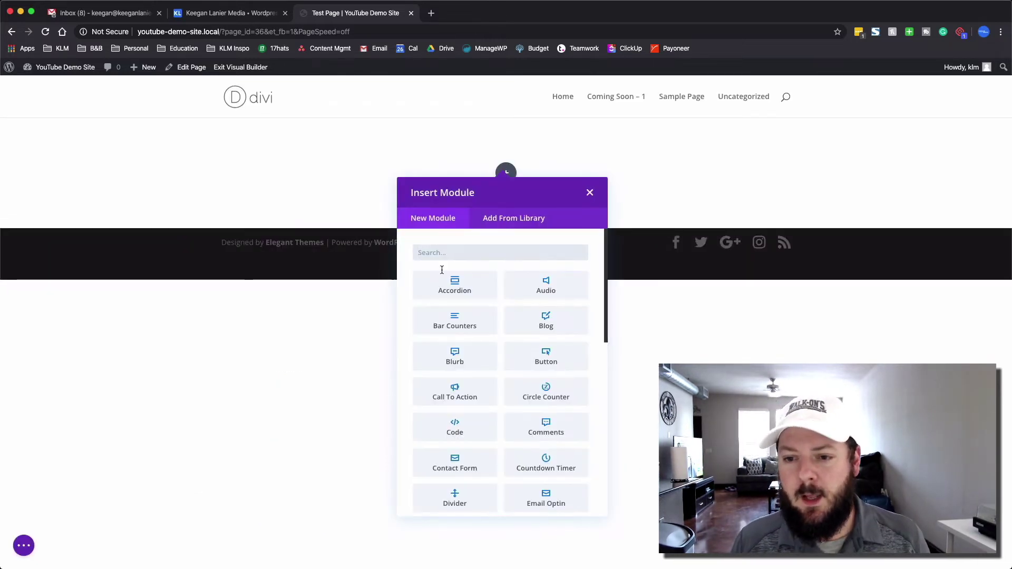
type("text")
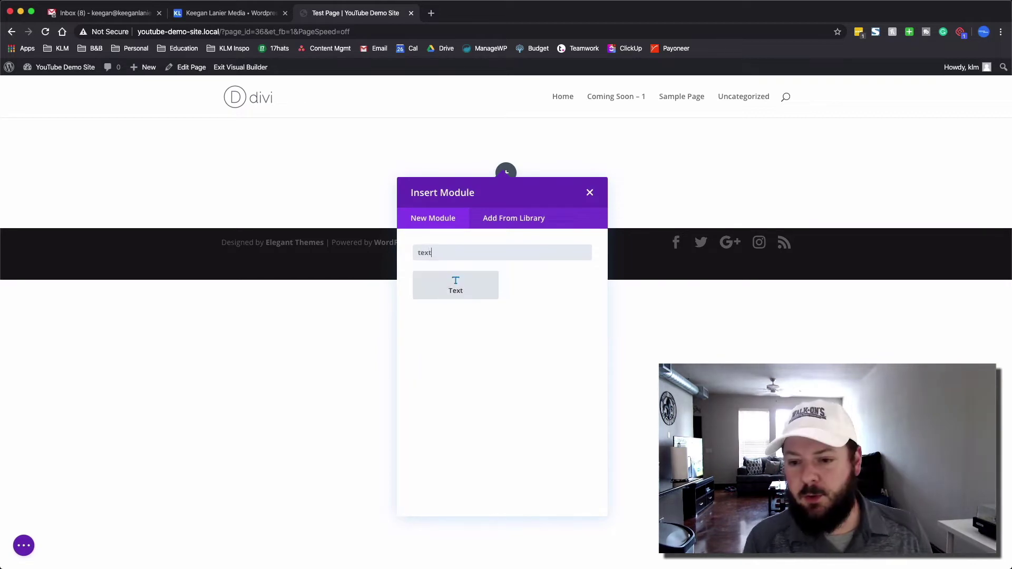
left_click(458, 289)
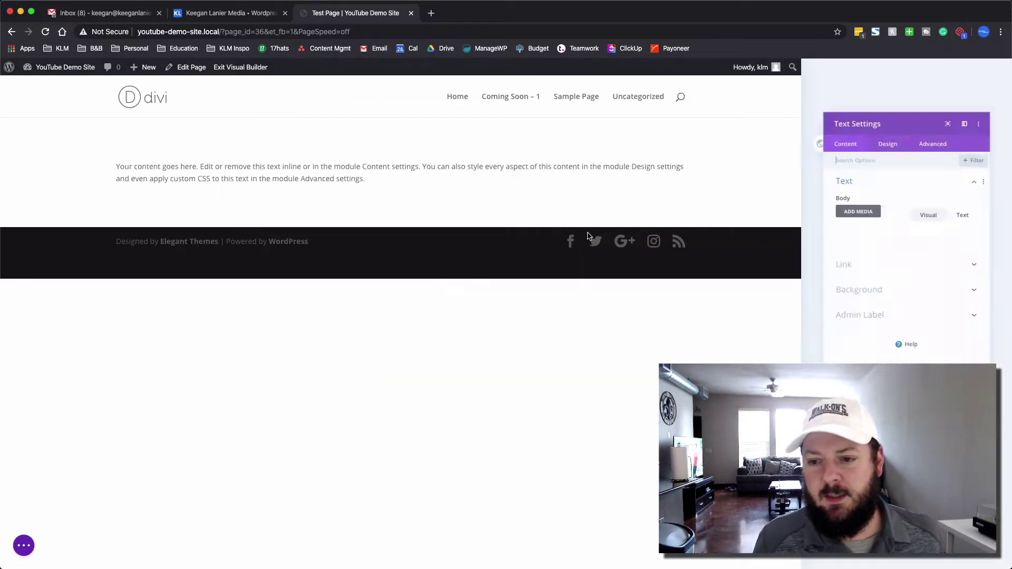
Replace the placeholder text with 'TEST PAGE' as Heading 1 and save the module
triple_click(852, 304)
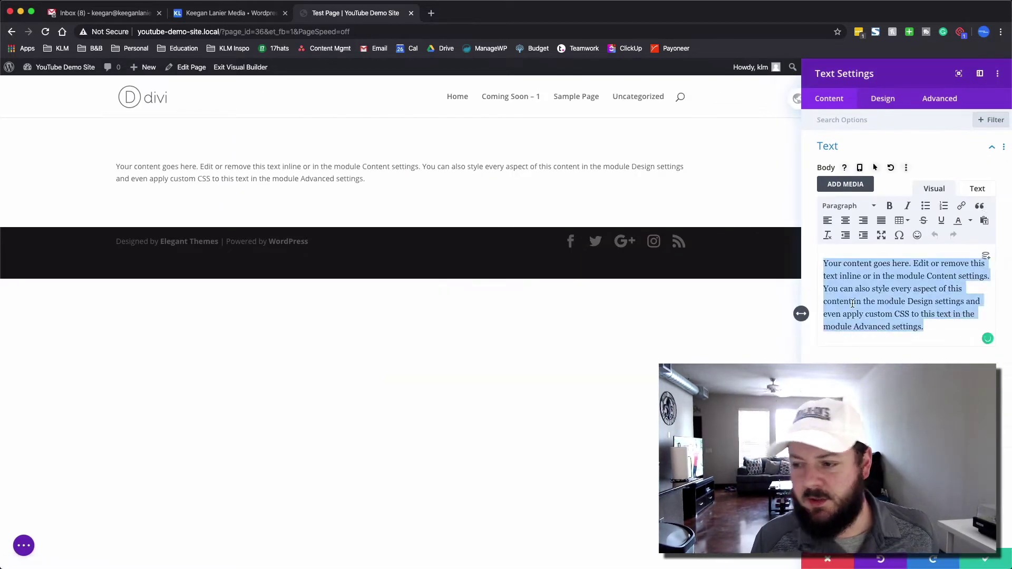
type("TEST PA")
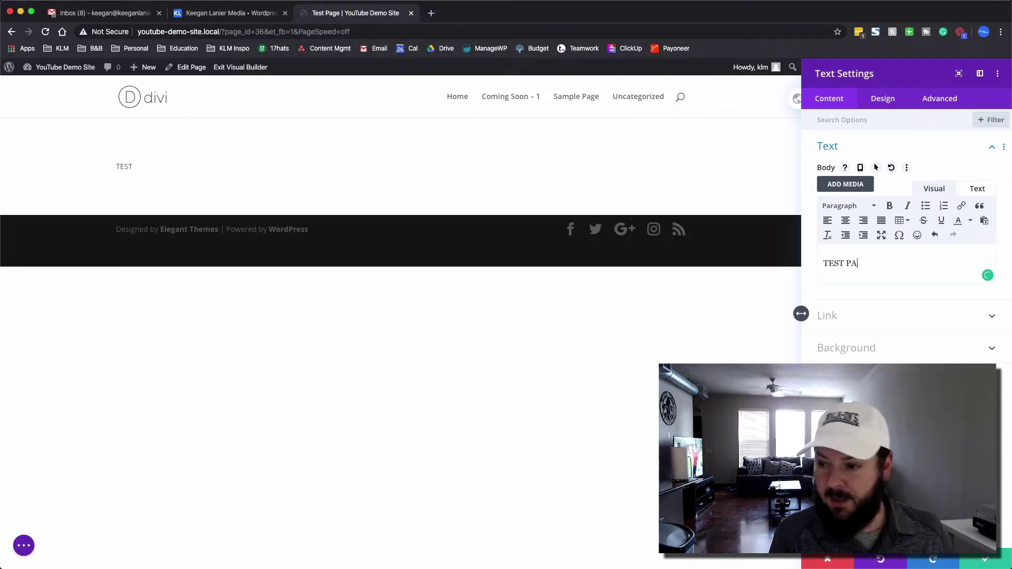
type("GE")
triple_click(846, 264)
left_click(844, 207)
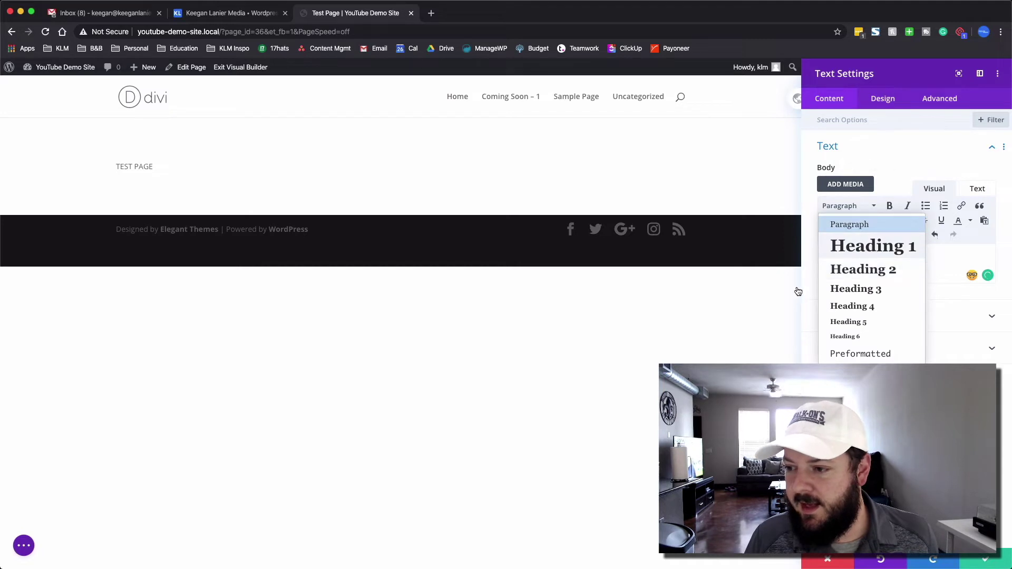
left_click(870, 247)
left_click(993, 562)
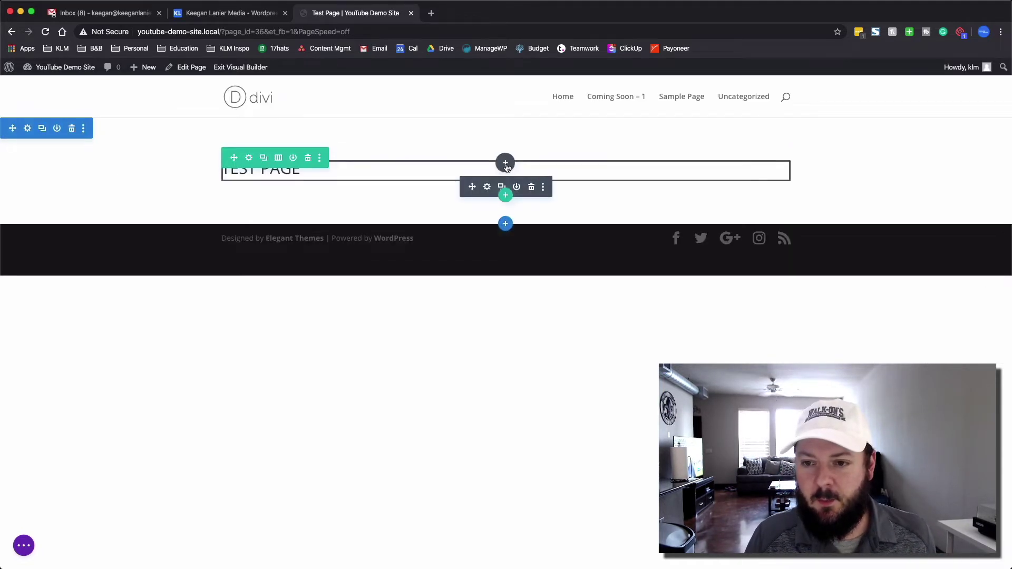
Add a second Text module below the heading and save it
left_click(506, 164)
type("text")
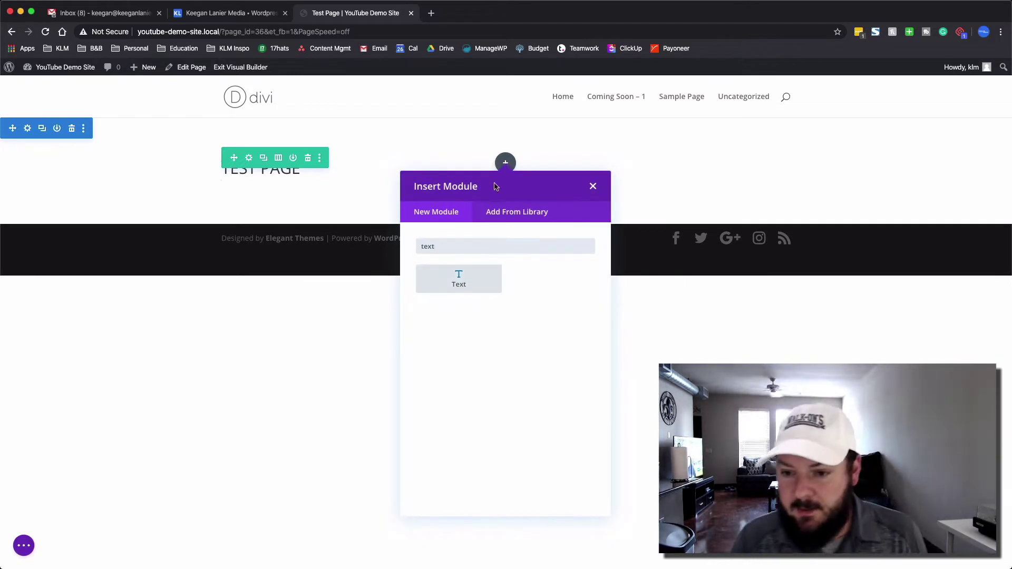
left_click(609, 268)
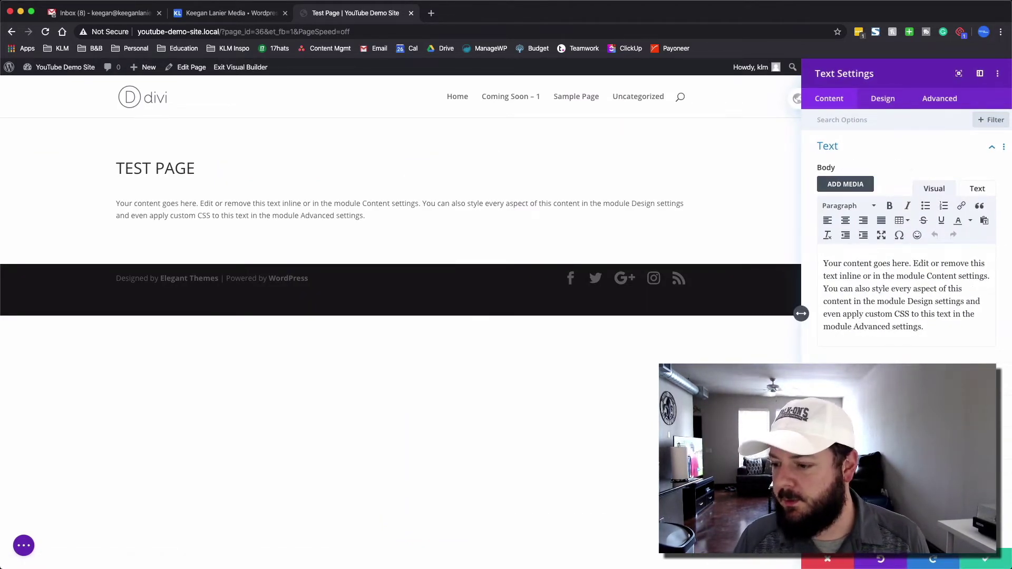
left_click(988, 558)
mouse_move(505, 190)
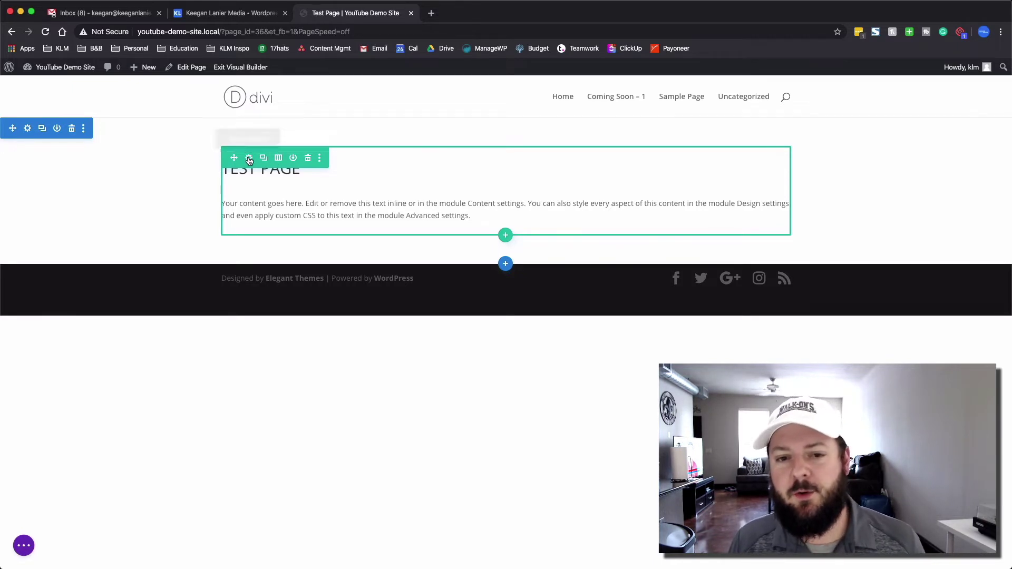
Set the row's Max Width to 100 and its Width to 100% under Design > Sizing
left_click(250, 159)
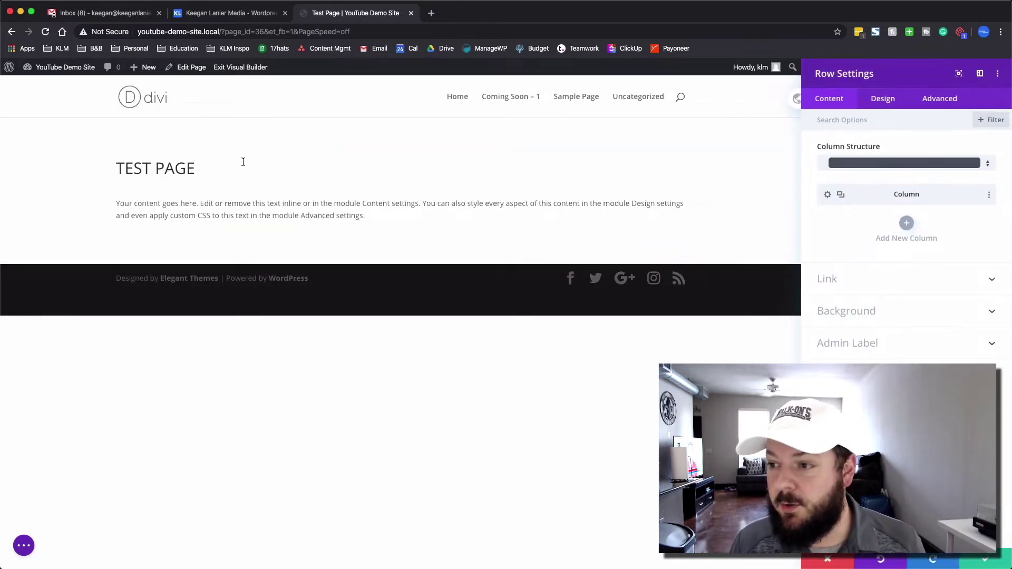
left_click(875, 105)
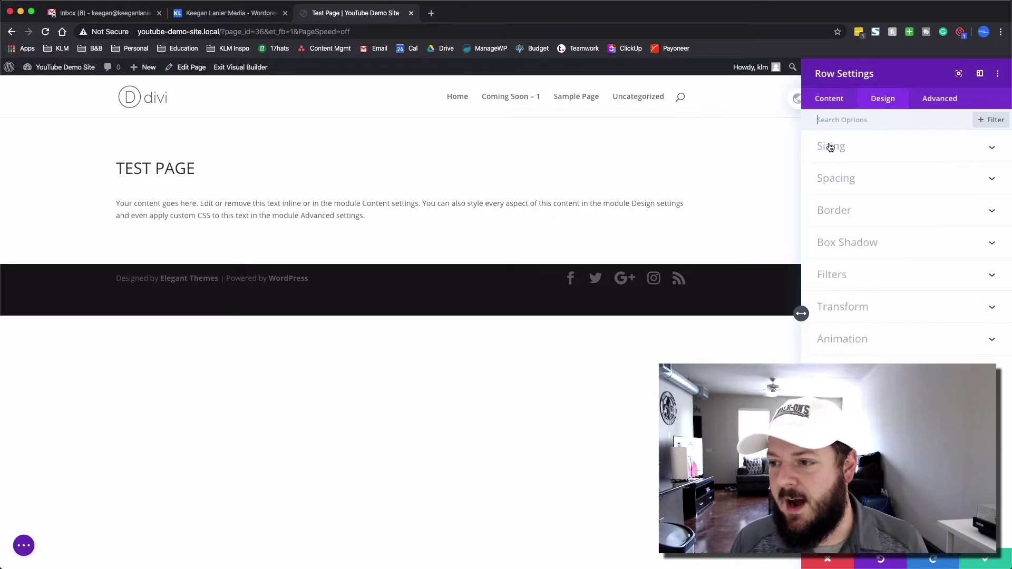
left_click(862, 153)
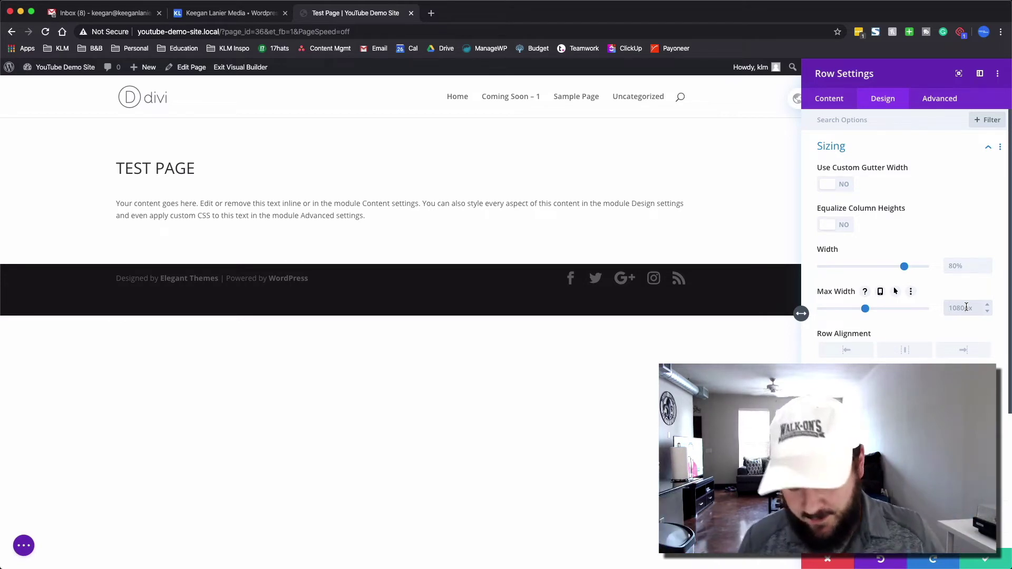
double_click(967, 307)
type("100")
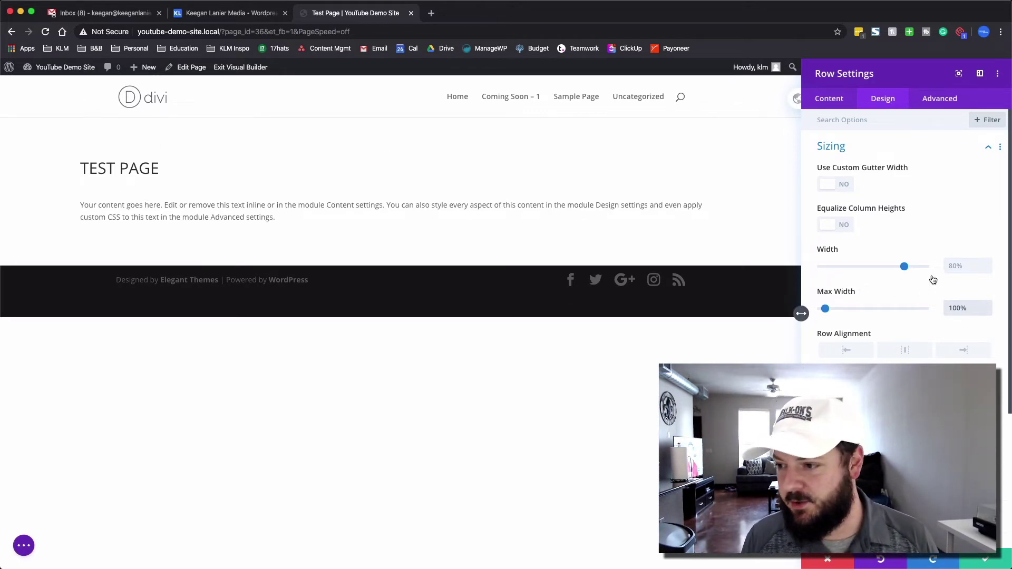
mouse_move(827, 249)
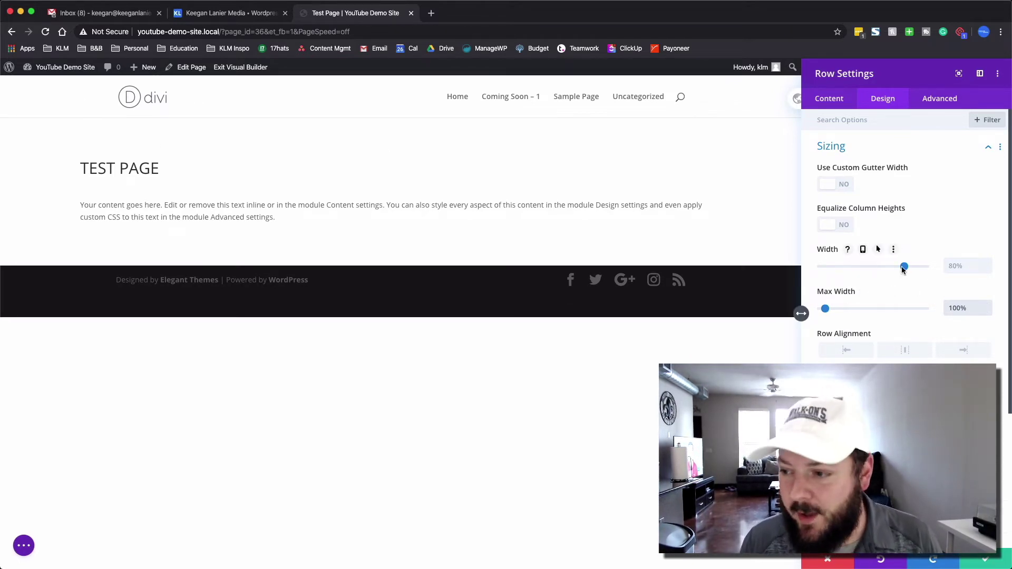
left_click_drag(904, 266, 931, 267)
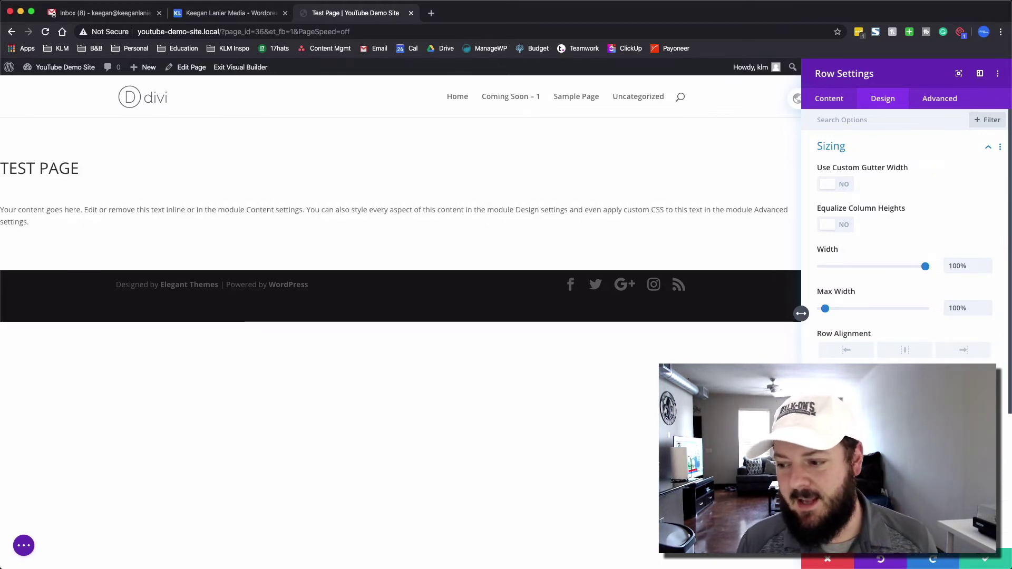
key("Escape")
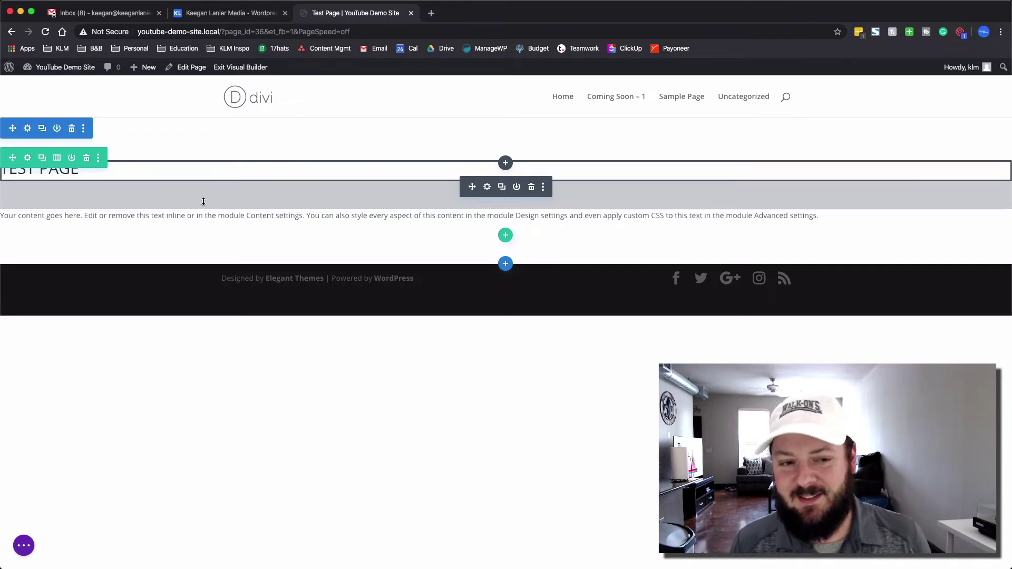
mouse_move(506, 171)
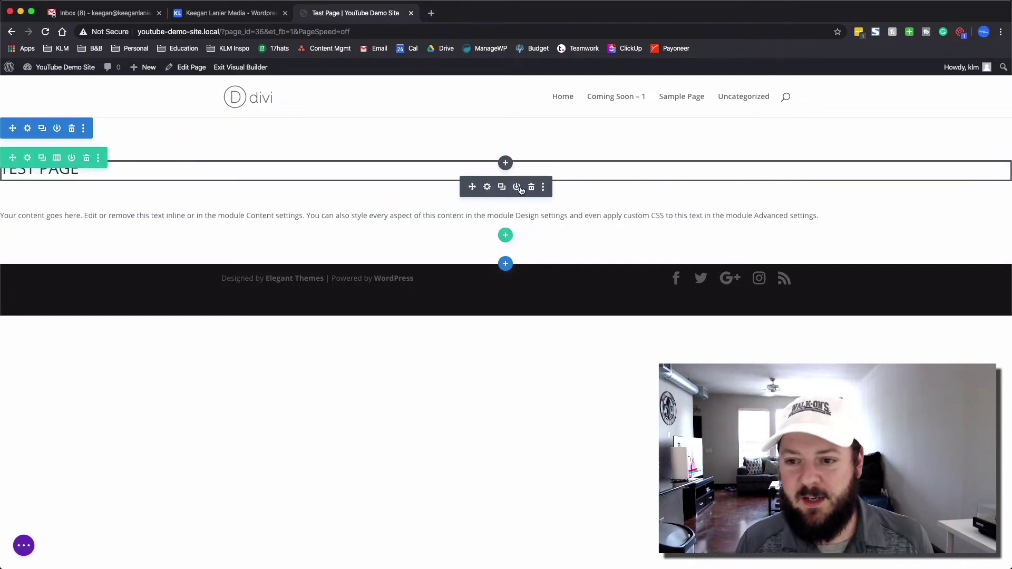
Delete both text modules and give the empty row a black background
left_click(532, 188)
left_click(532, 167)
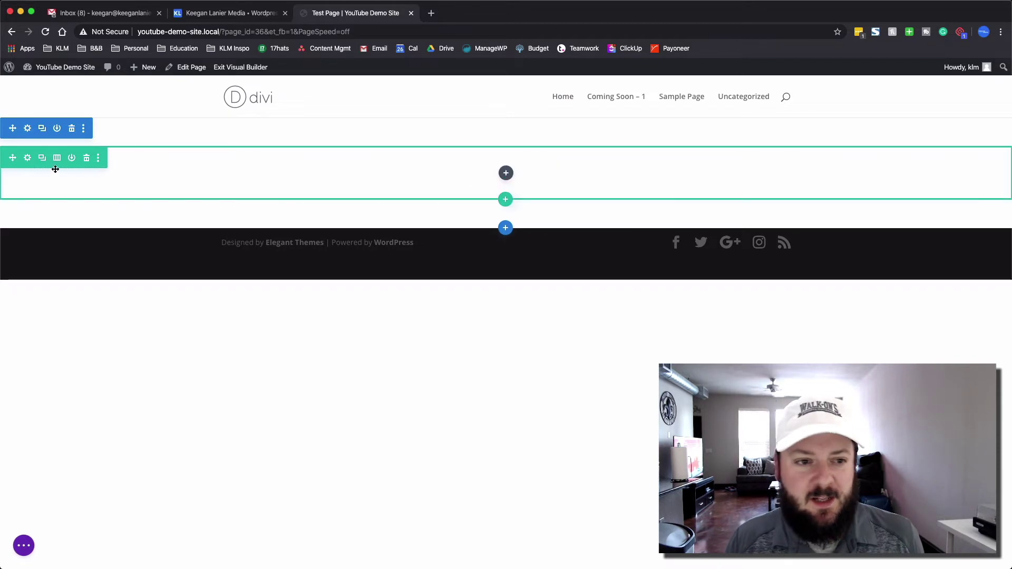
left_click(27, 158)
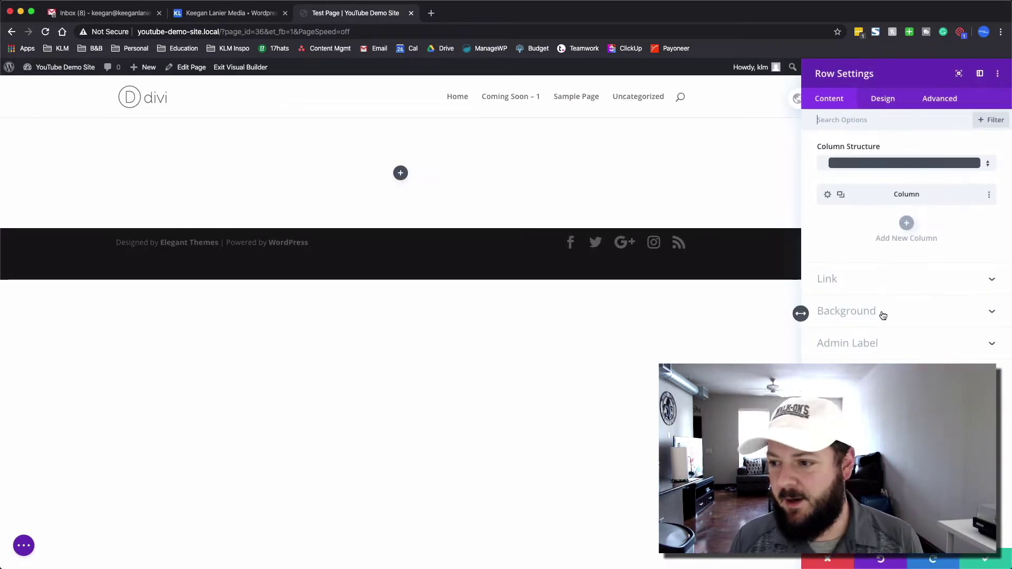
left_click(886, 324)
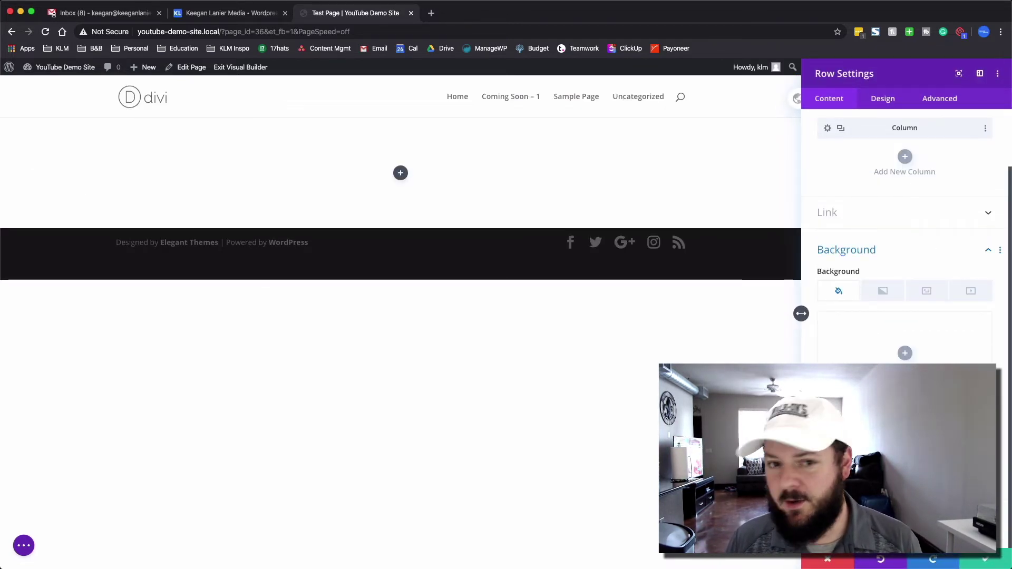
left_click(905, 353)
key("Escape")
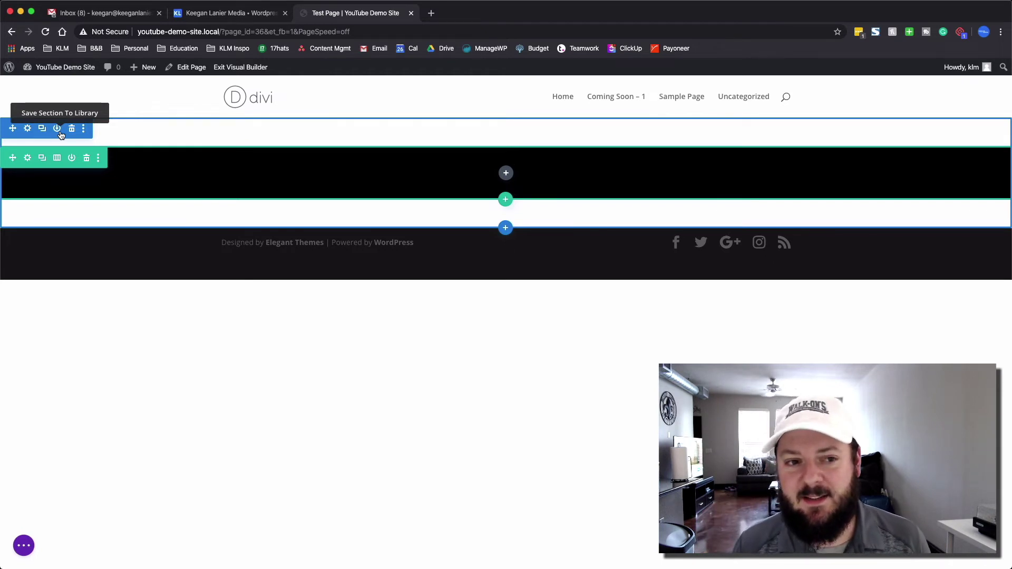
Set the section's top and bottom padding to 0 under Design > Spacing and save
left_click(28, 129)
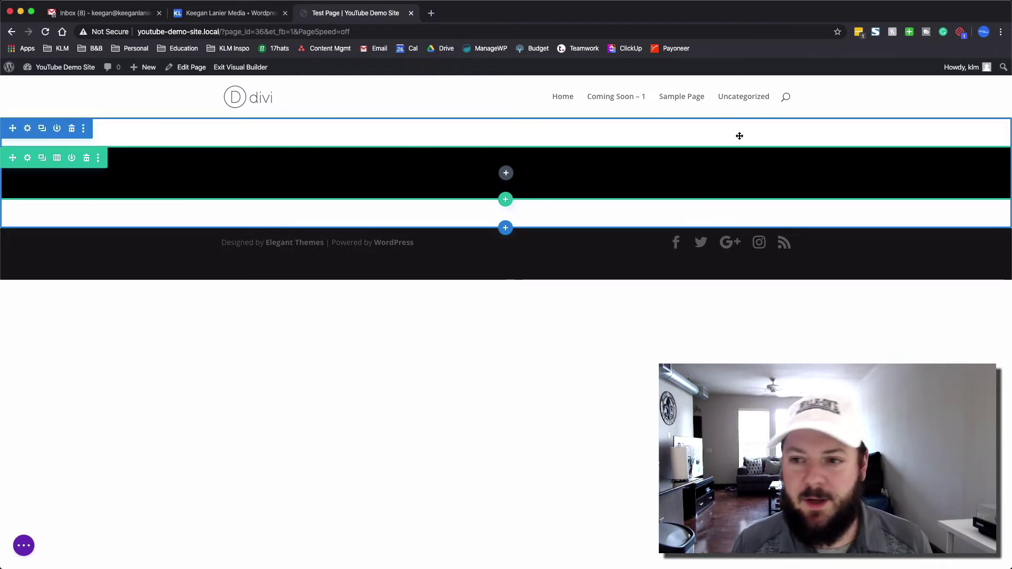
left_click(883, 99)
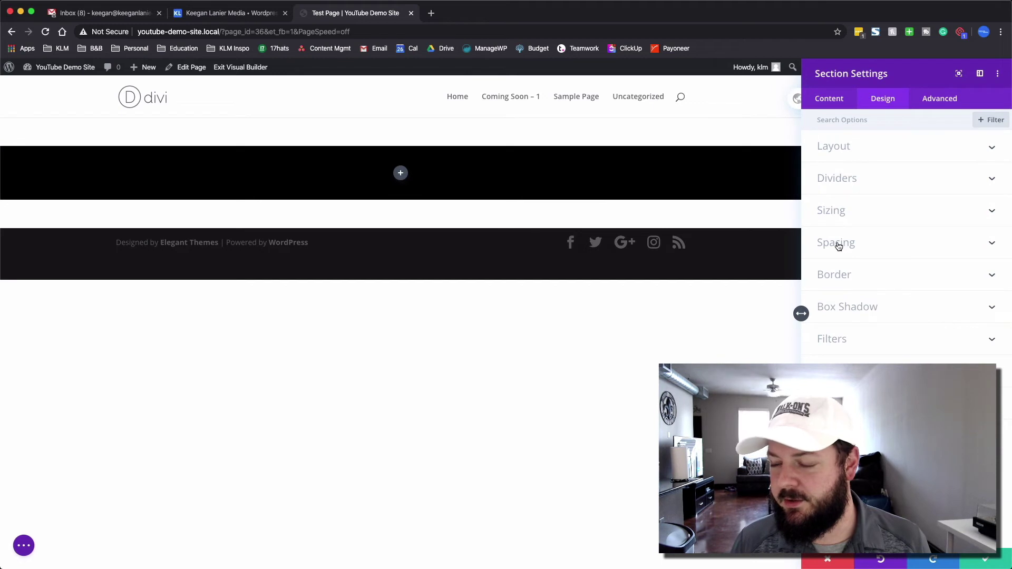
left_click(838, 243)
left_click(838, 307)
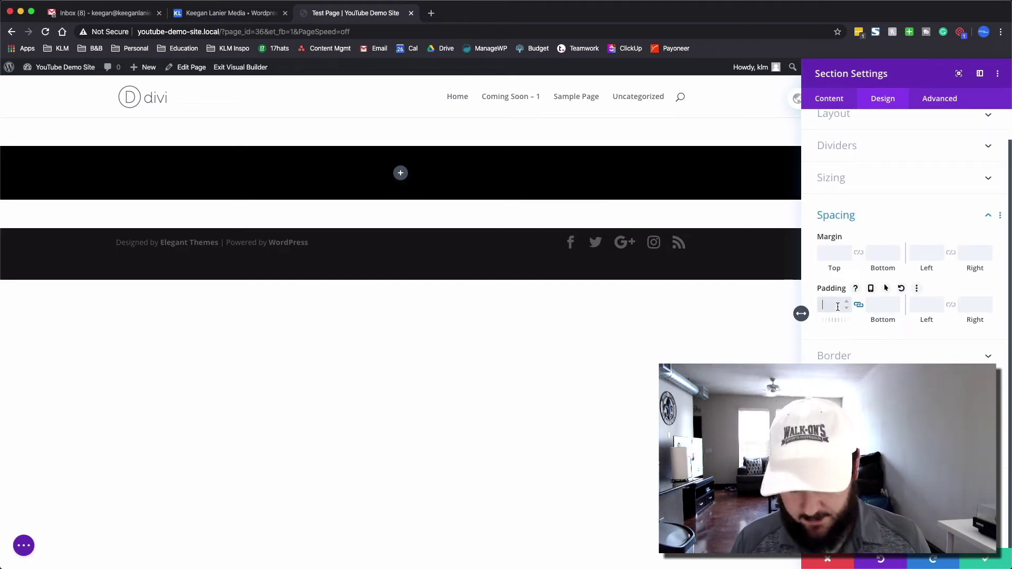
type("0")
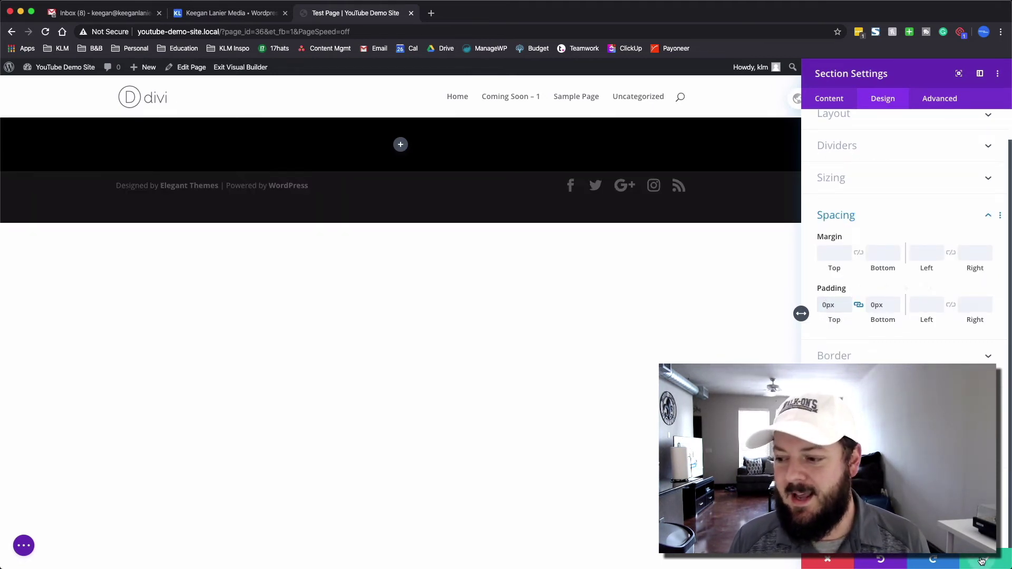
left_click(984, 561)
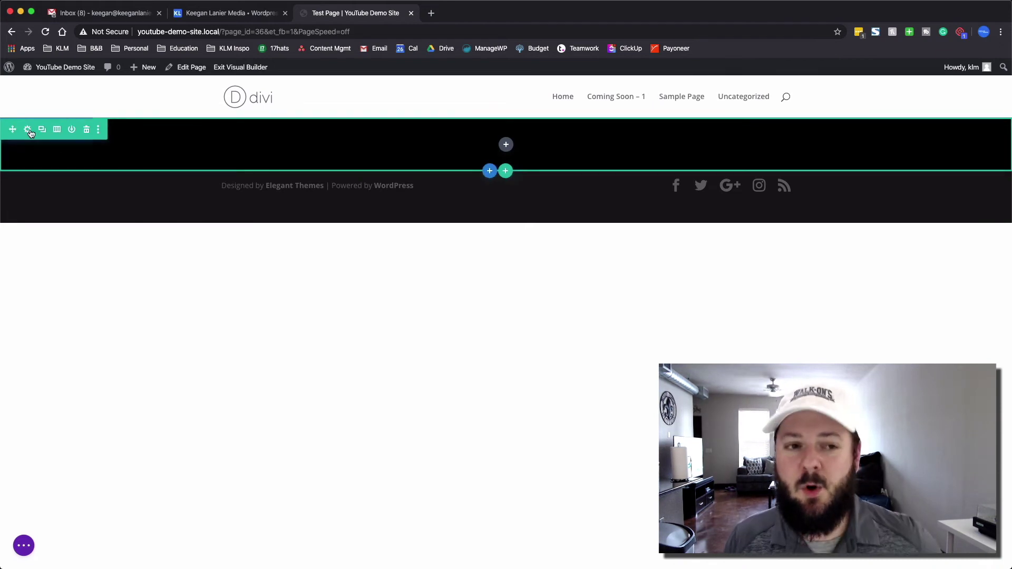